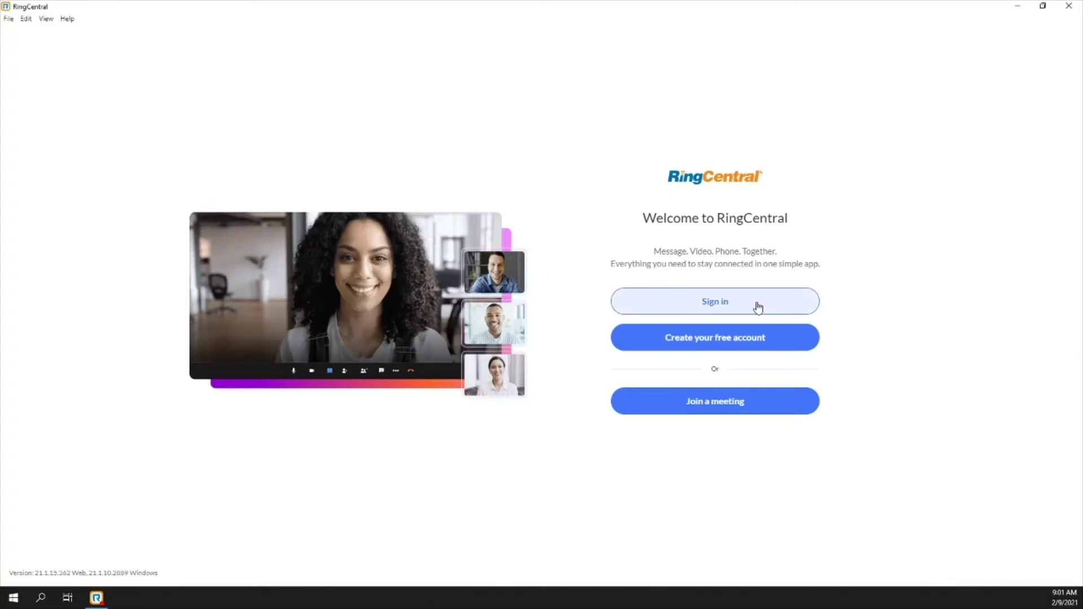
Choose Sign in on the welcome screen and focus the prefilled Email or Phone Number field
click(739, 303)
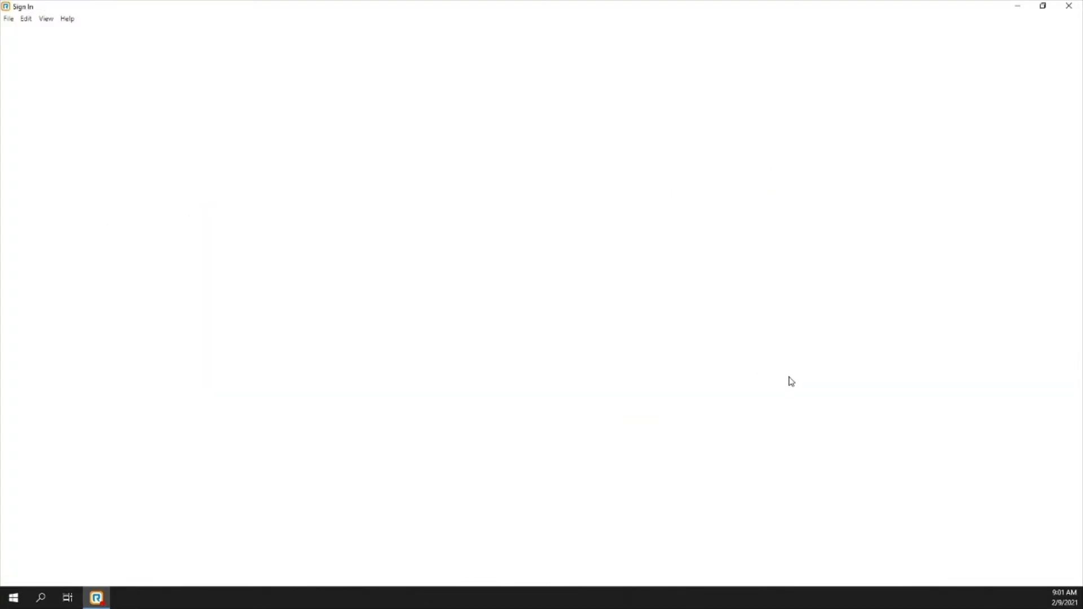
click(528, 130)
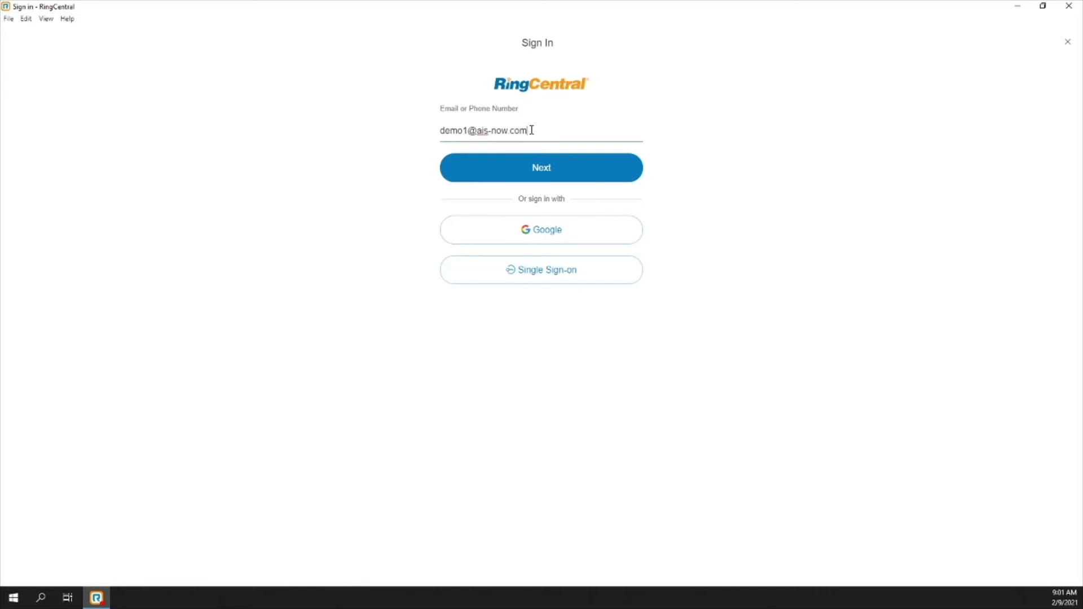
Submit the account email, then submit the entered password to start sign-in
click(574, 174)
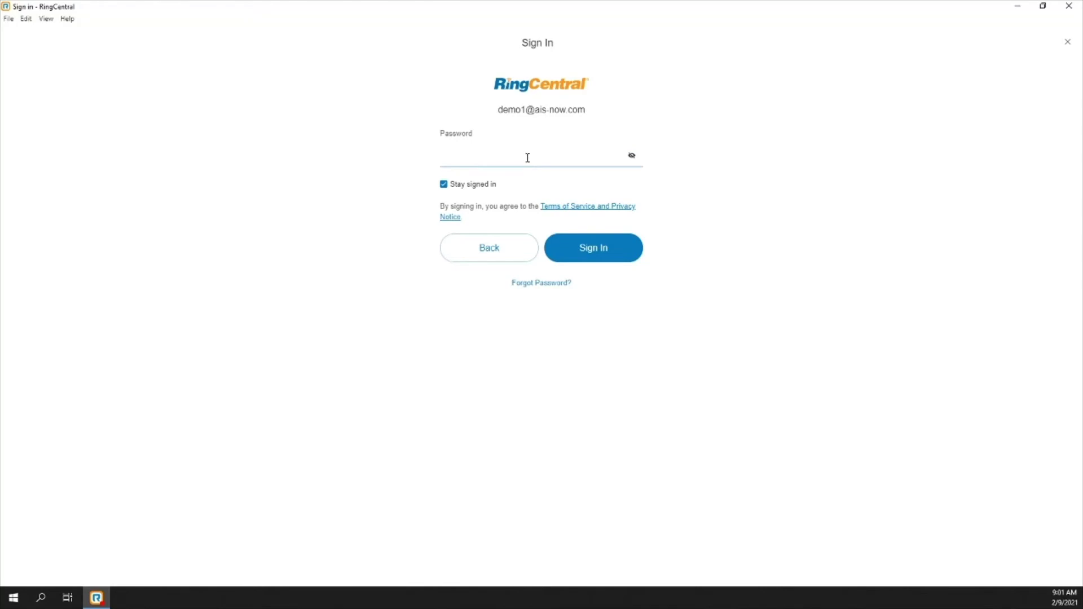
text(••••••••)
key(Return)
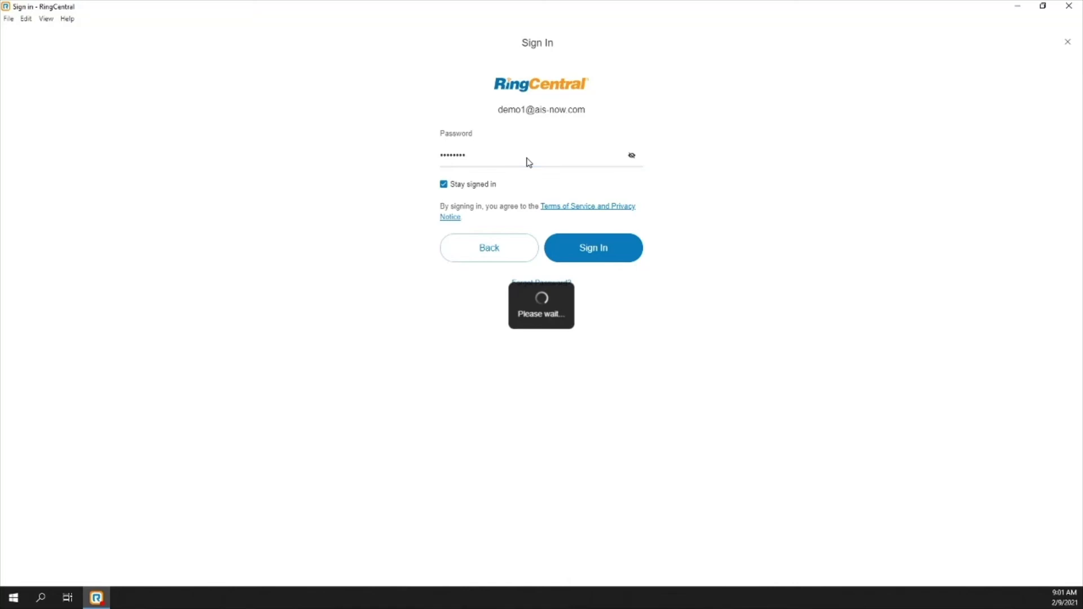